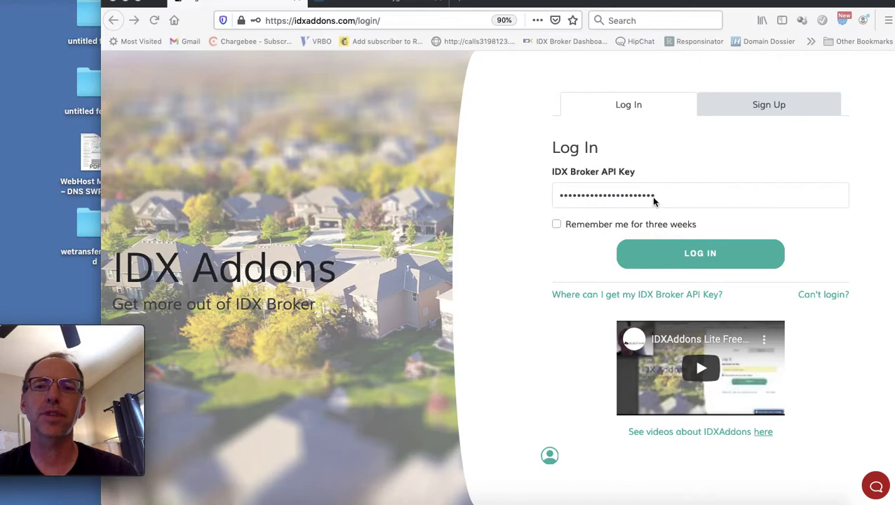
# - Look over the Premium for Free and IDXAddons Lite Free sign-up plan details
pyautogui.press('Tab')
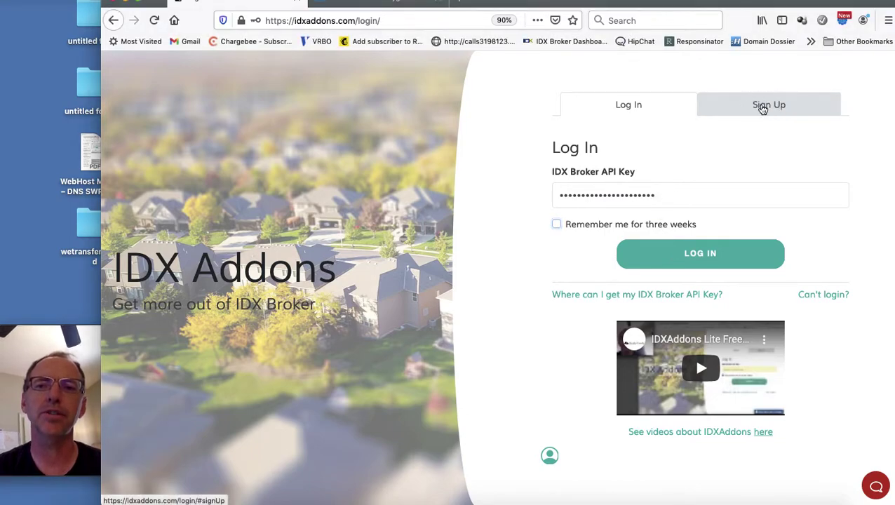
pyautogui.click(764, 108)
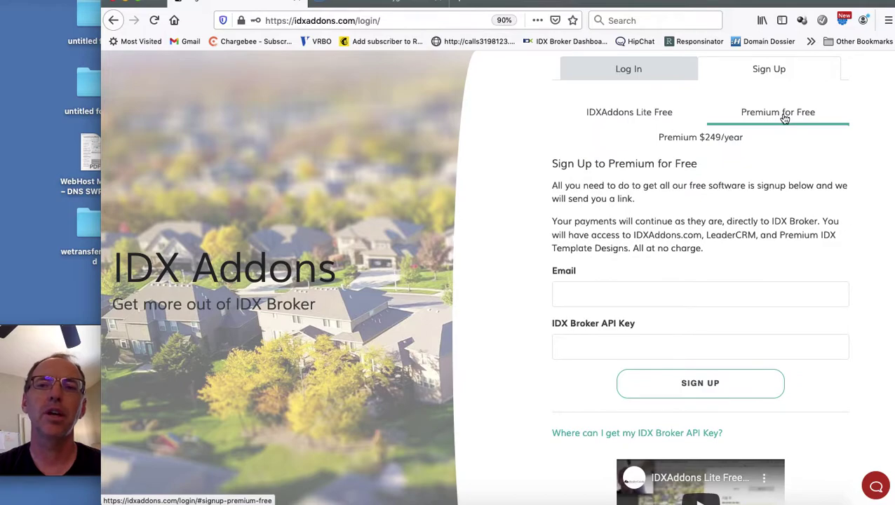
pyautogui.click(785, 118)
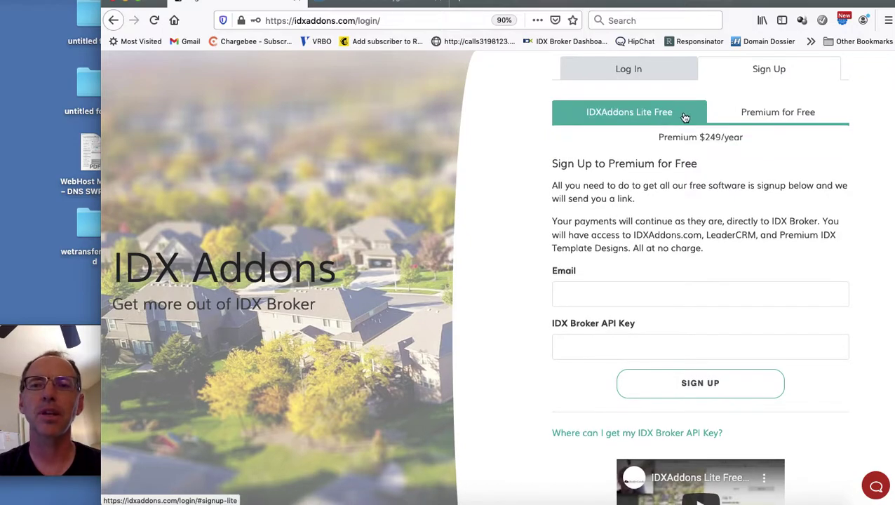
pyautogui.click(629, 119)
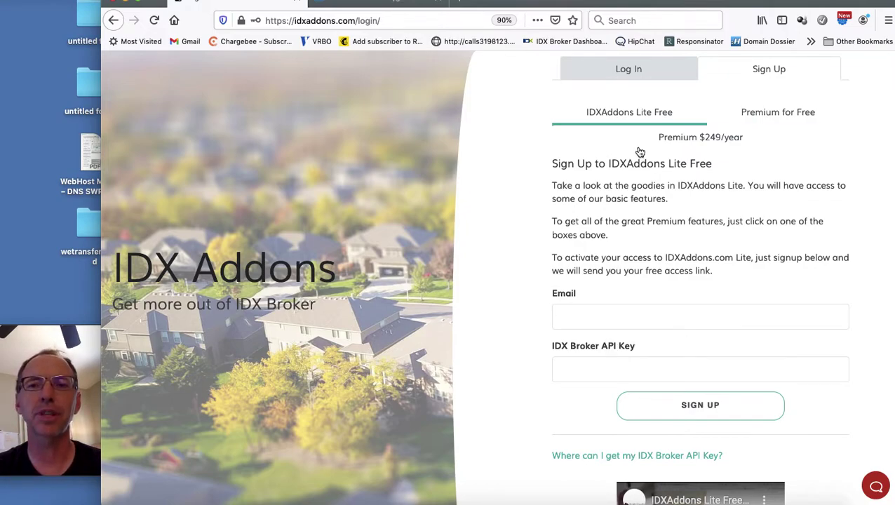
# - Log in from the login form with the entered API key, declining to save the password
pyautogui.click(628, 70)
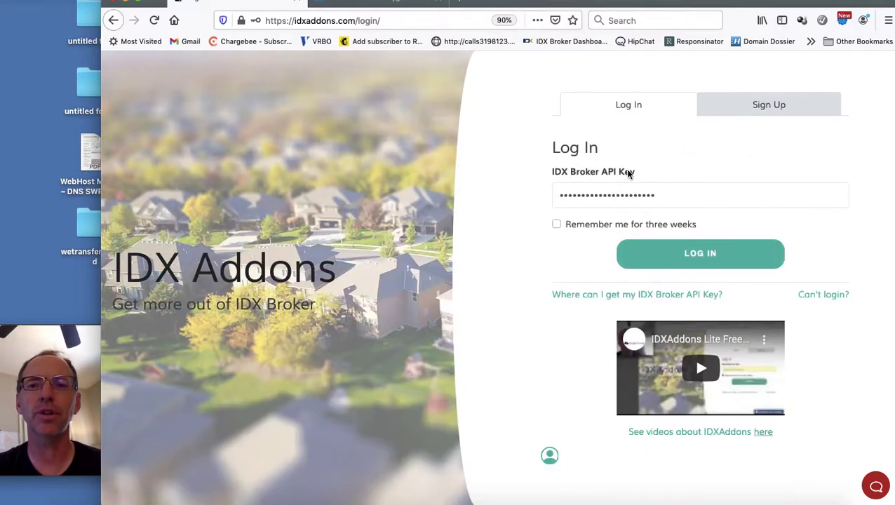
pyautogui.doubleClick(662, 194)
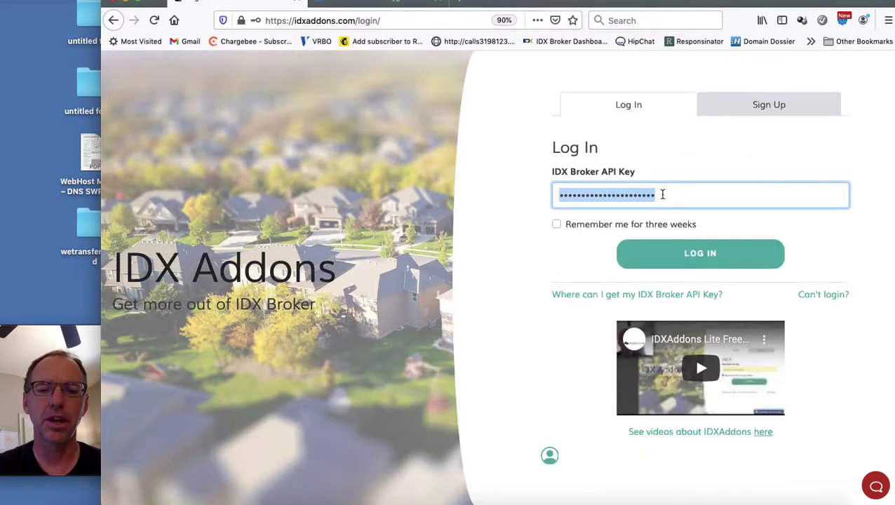
pyautogui.click(662, 194)
pyautogui.click(693, 254)
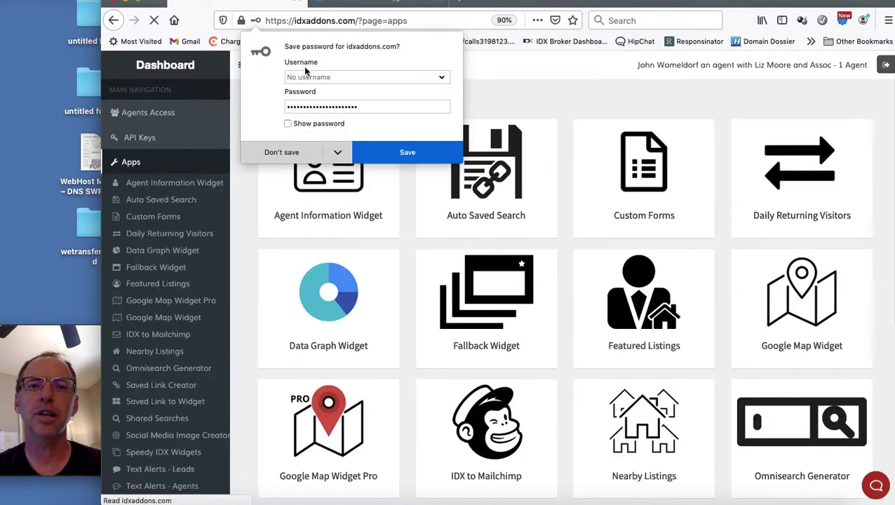
pyautogui.click(292, 152)
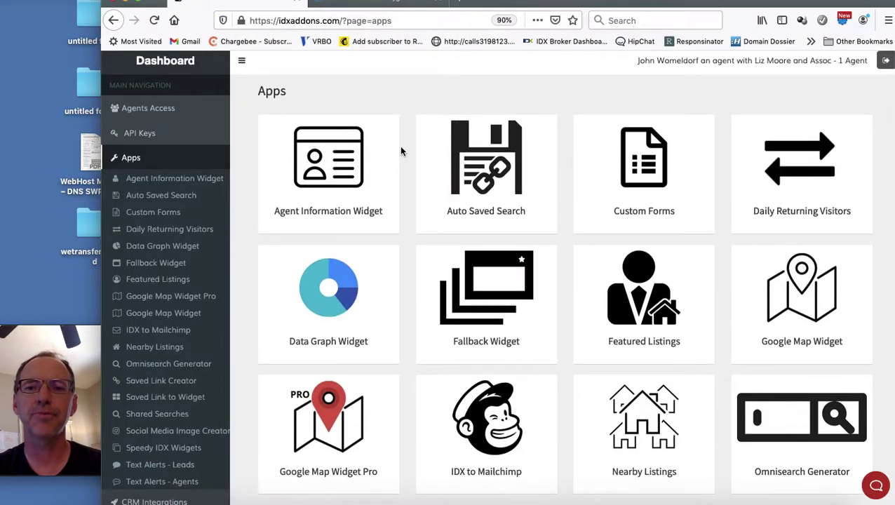
pyautogui.scroll(-1, 400, 150)
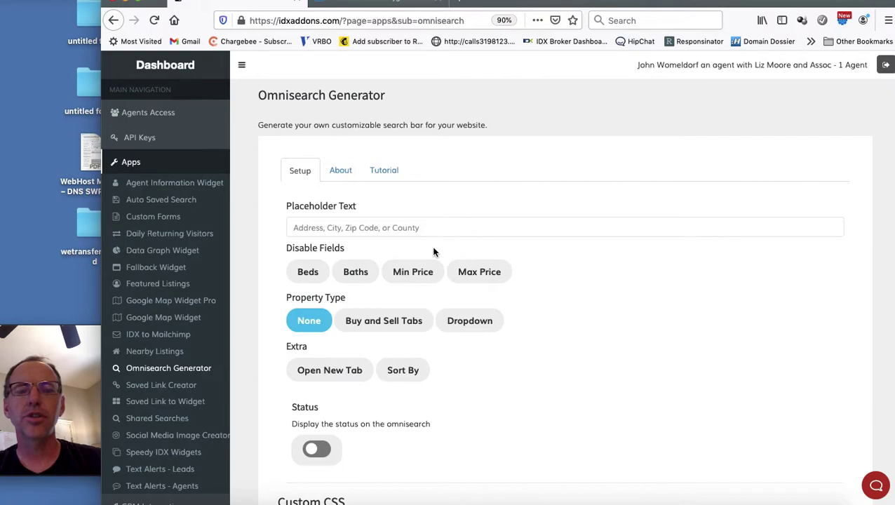
# - Enter 'Address, City, or Zipcode here to start searching....' as the Placeholder Text, fixing typos
pyautogui.click(362, 227)
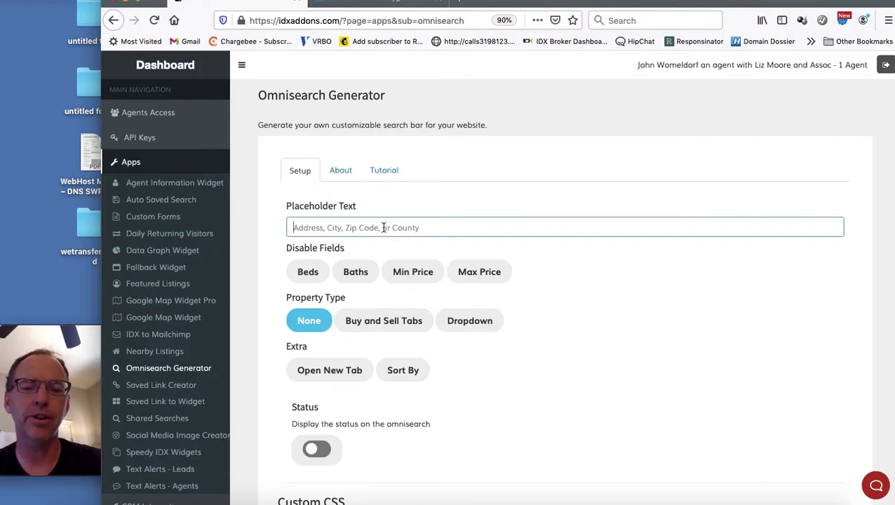
pyautogui.write('Ad')
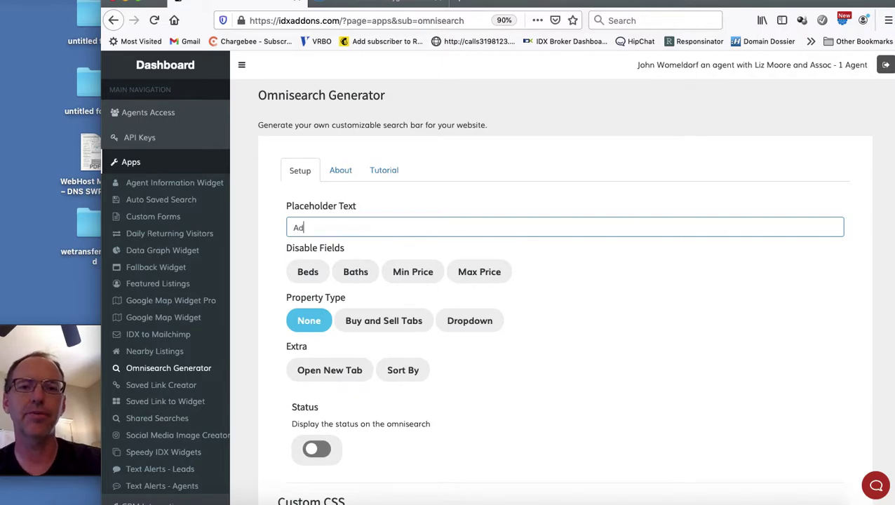
pyautogui.write('dress, City')
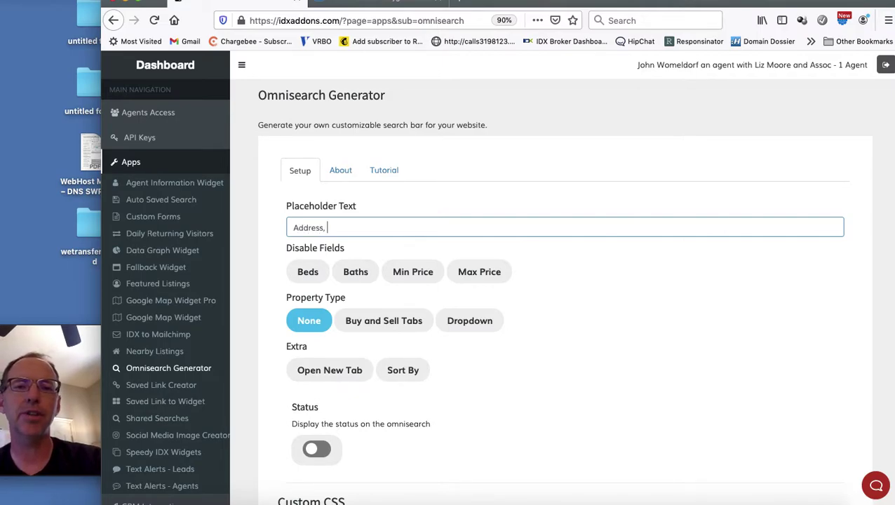
pyautogui.press('BackSpace')
pyautogui.press('BackSpace')
pyautogui.press('BackSpace')
pyautogui.write('ity')
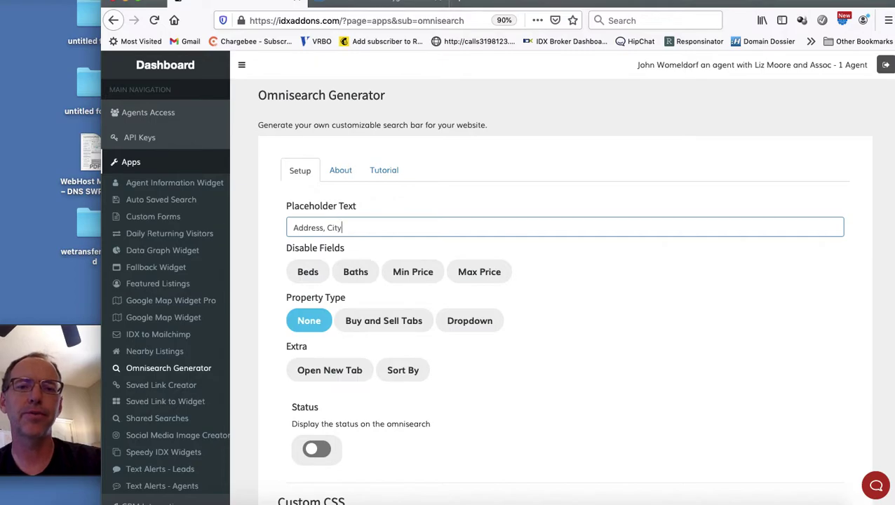
pyautogui.write(', or ZipC')
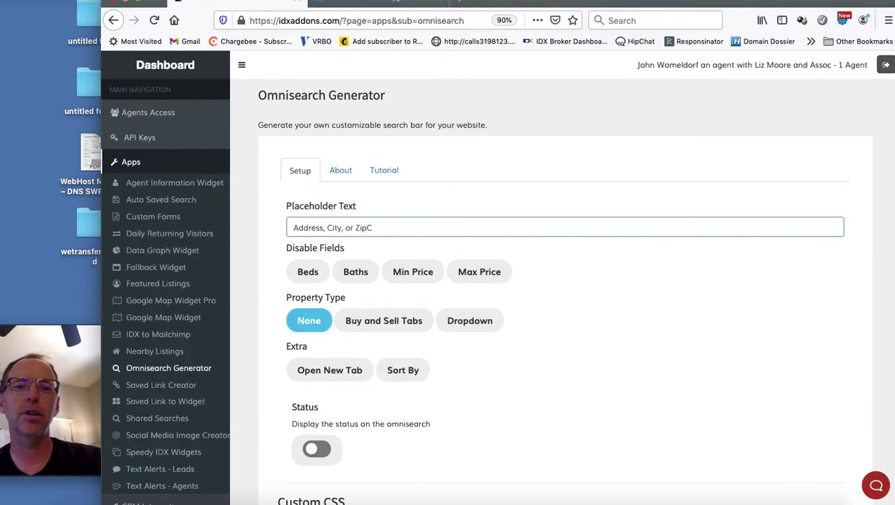
pyautogui.press('BackSpace')
pyautogui.press('BackSpace')
pyautogui.write('pcode ')
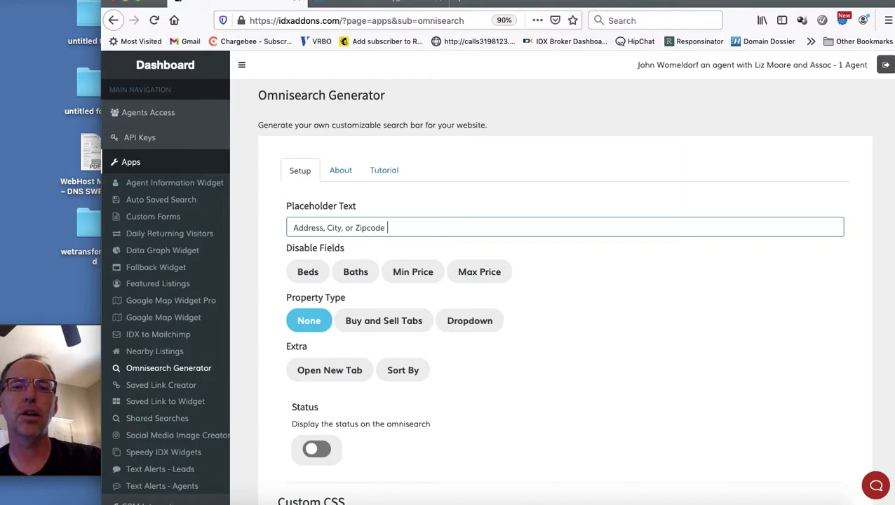
pyautogui.write('here to start se')
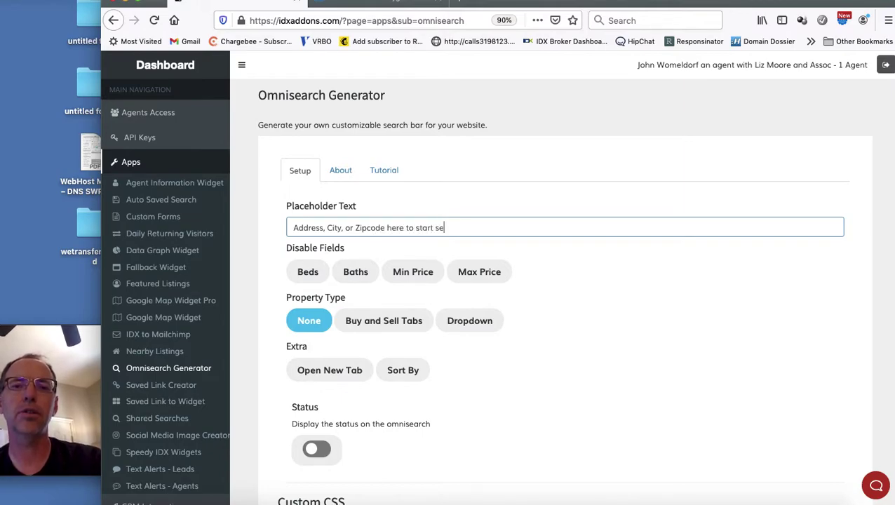
pyautogui.write('arching.')
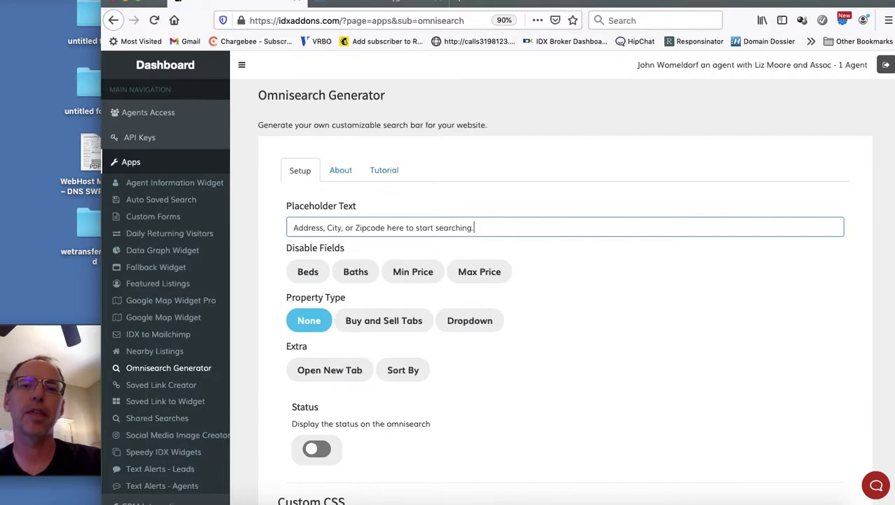
pyautogui.write('...')
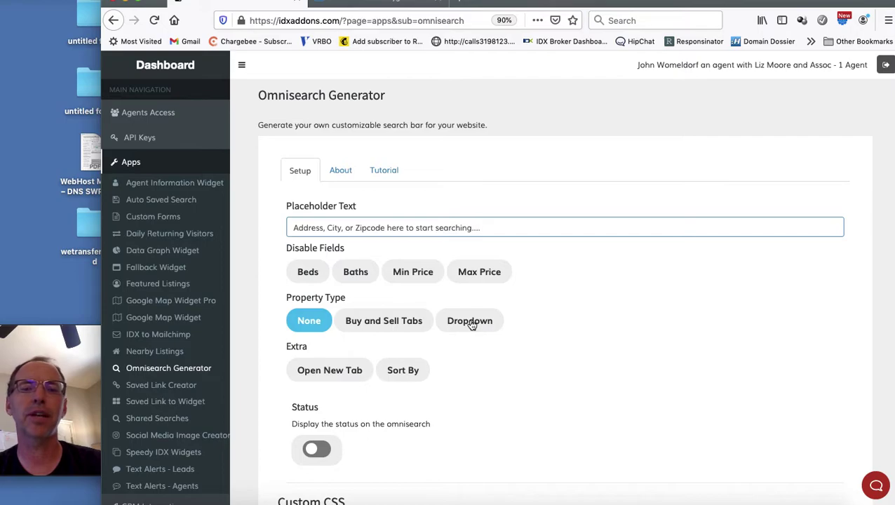
# - Turn on the Status field for the omnisearch and disable its Pending option
pyautogui.scroll(-3, 471, 324)
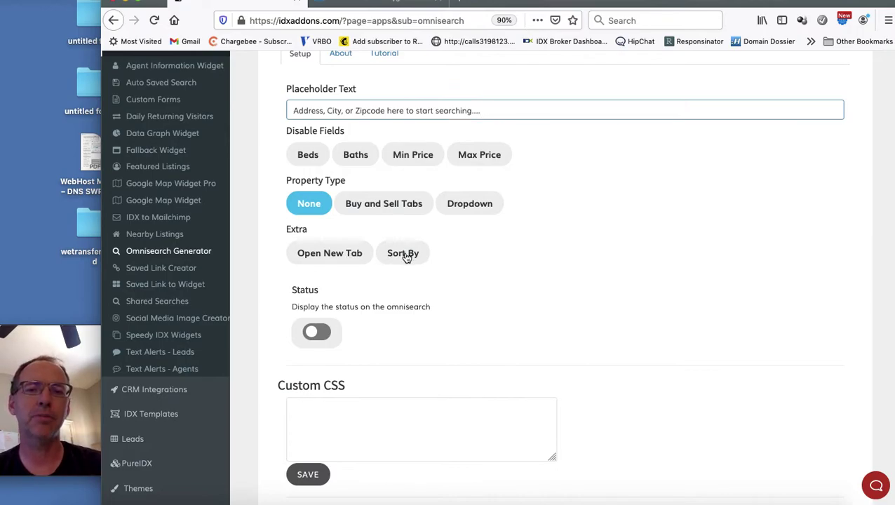
pyautogui.scroll(-5, 416, 298)
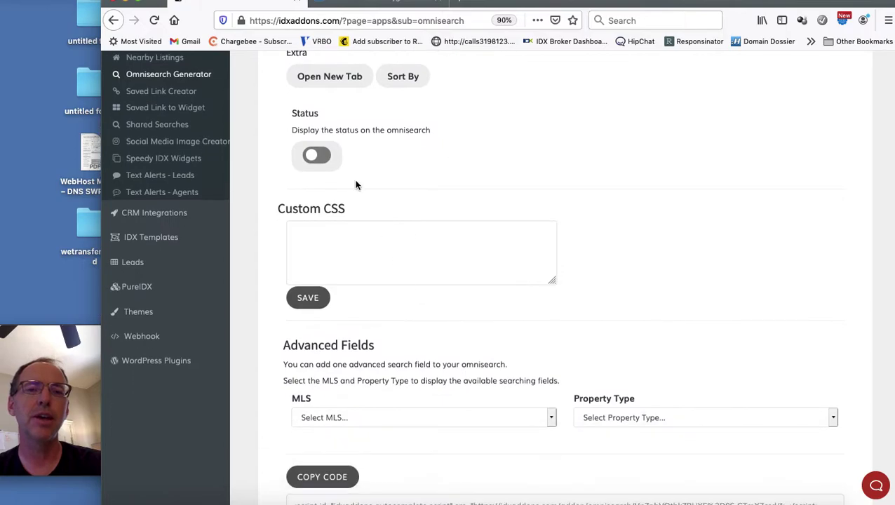
pyautogui.click(316, 155)
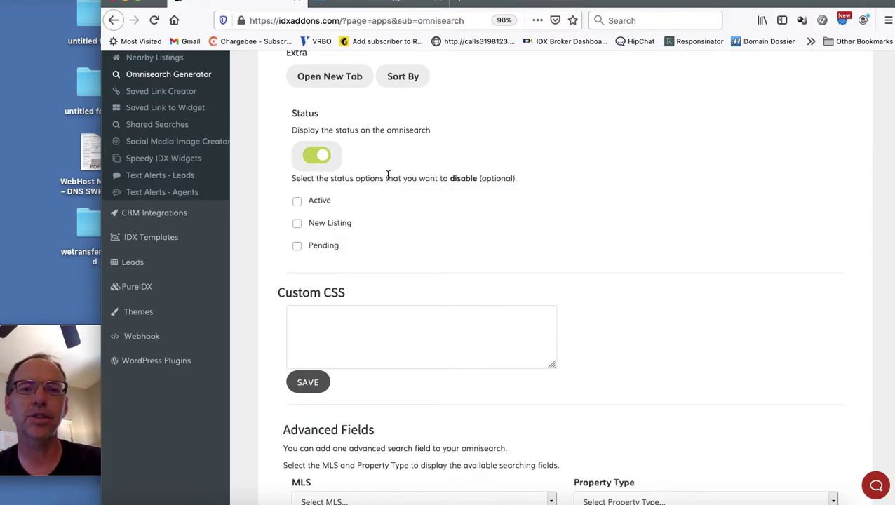
pyautogui.click(297, 247)
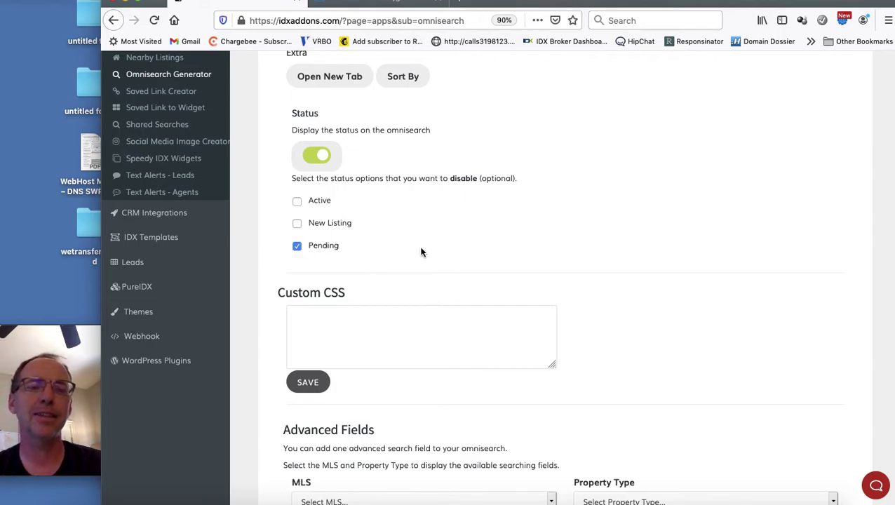
# - Copy the generated omnisearch embed code
pyautogui.scroll(-2, 593, 296)
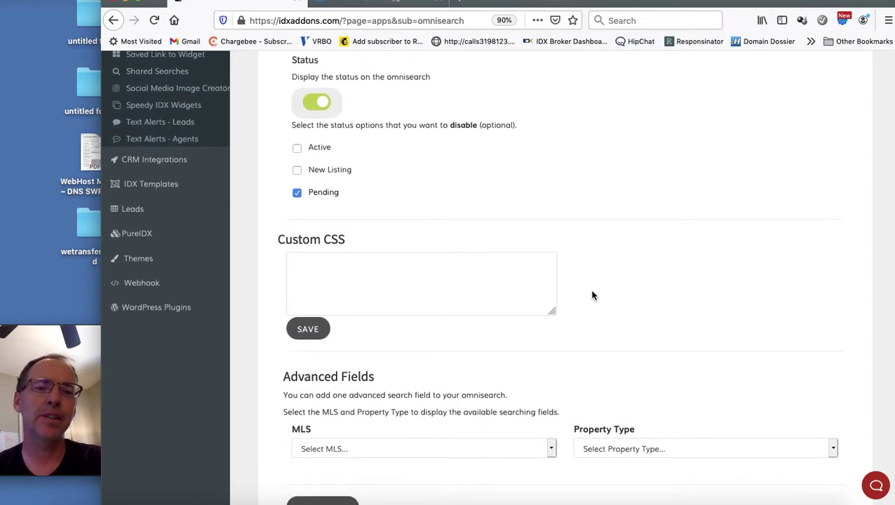
pyautogui.scroll(-1, 592, 296)
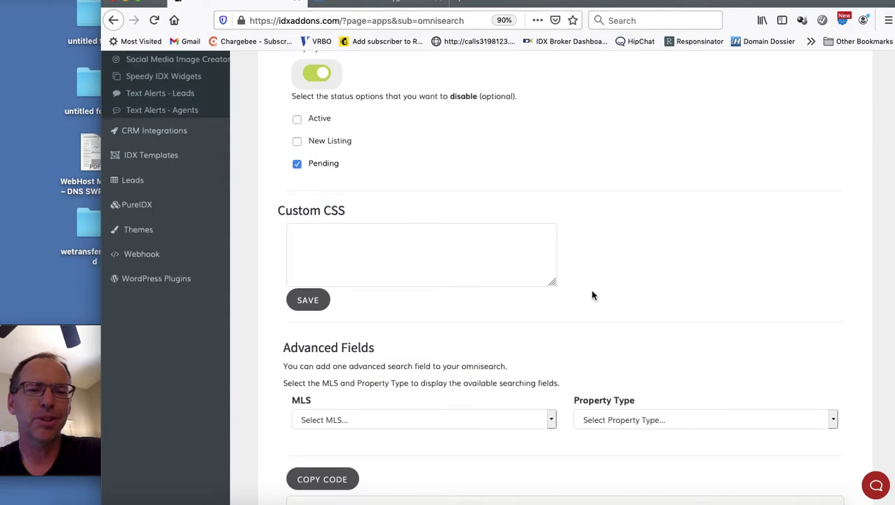
pyautogui.scroll(-1, 592, 295)
pyautogui.scroll(-2, 592, 296)
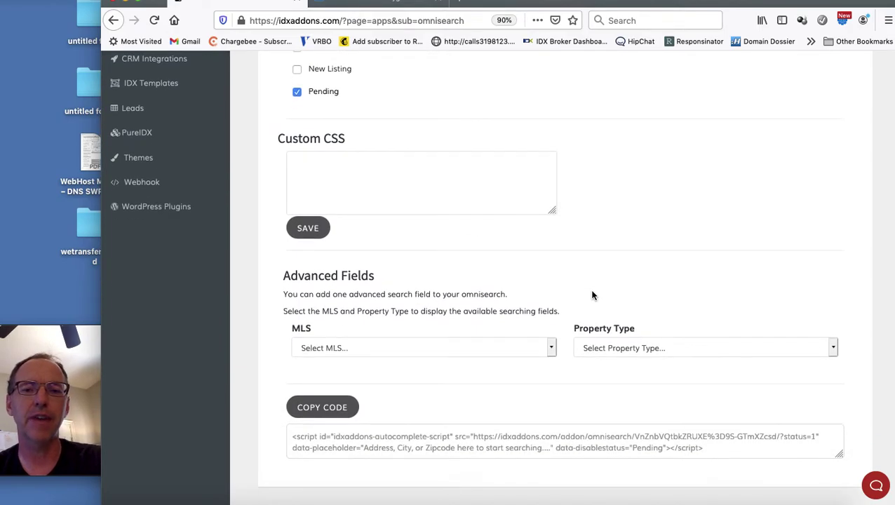
pyautogui.click(334, 414)
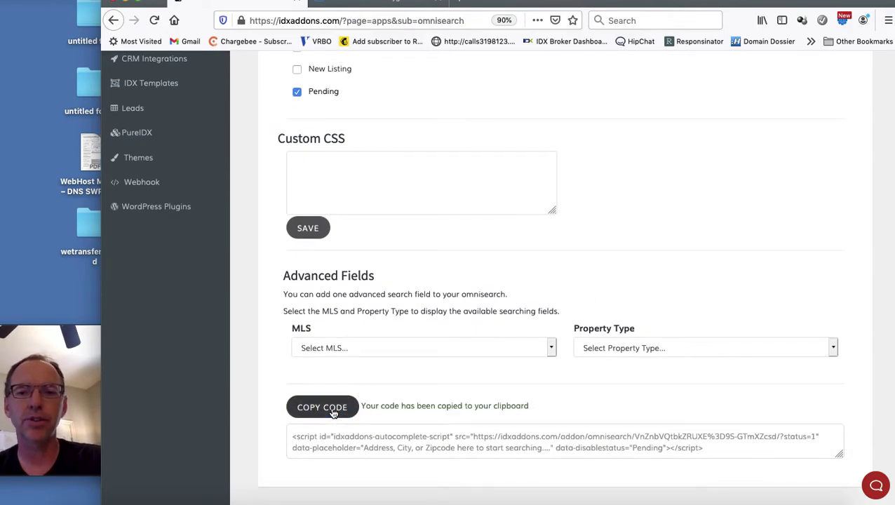
# - Paste the embed code into JSFiddle's HTML pane, widen the result, run it, and check Status options
pyautogui.press('super+grave')
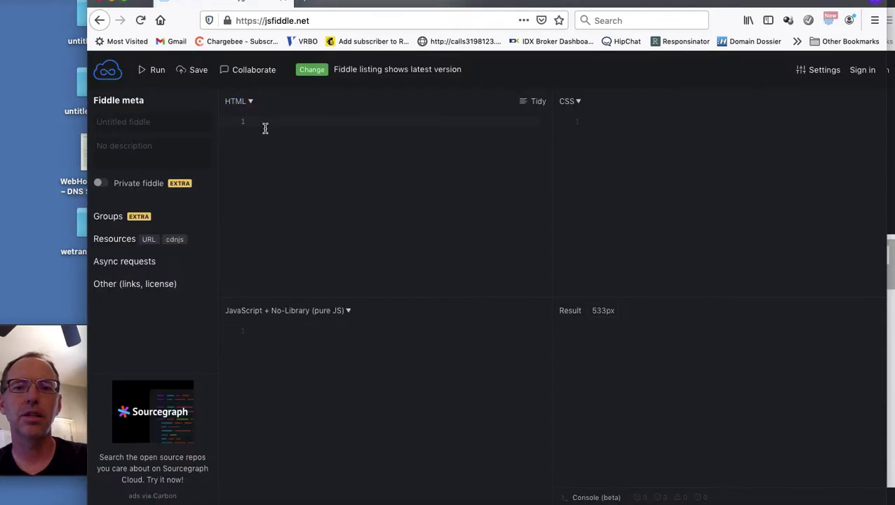
pyautogui.press('super+v')
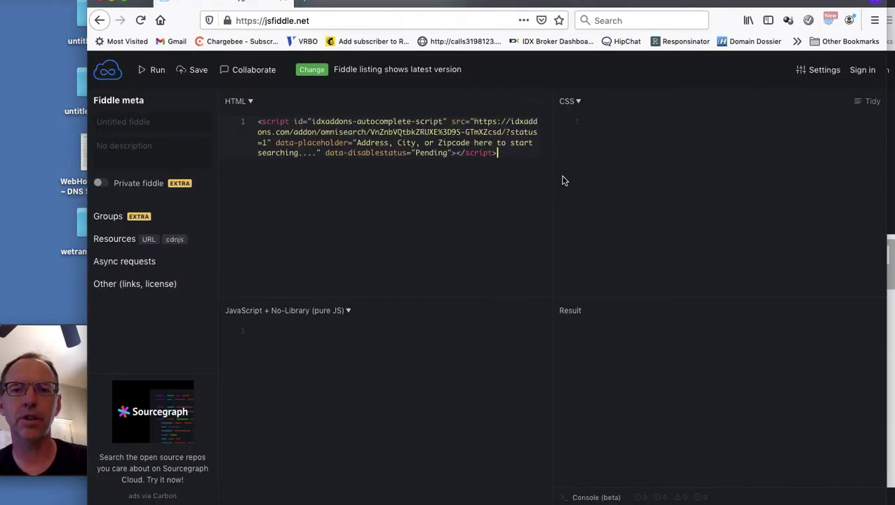
pyautogui.moveTo(543, 177); pyautogui.dragTo(360, 198)
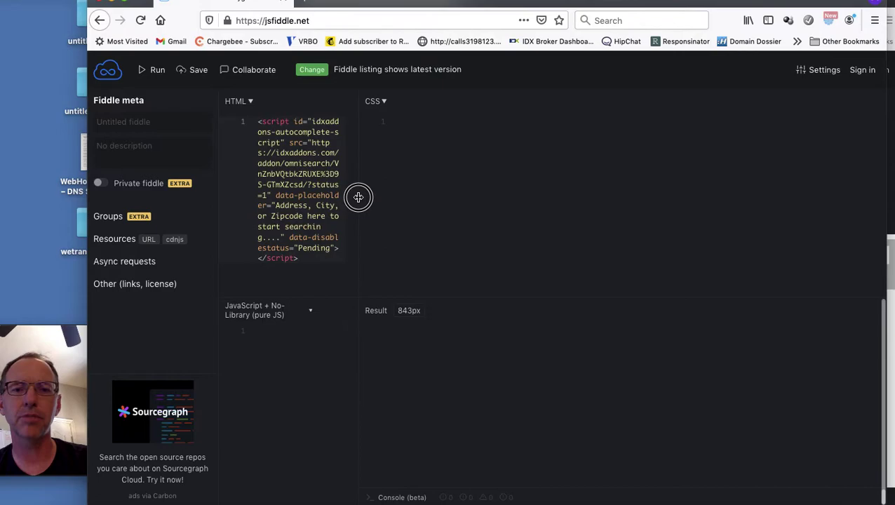
pyautogui.click(155, 73)
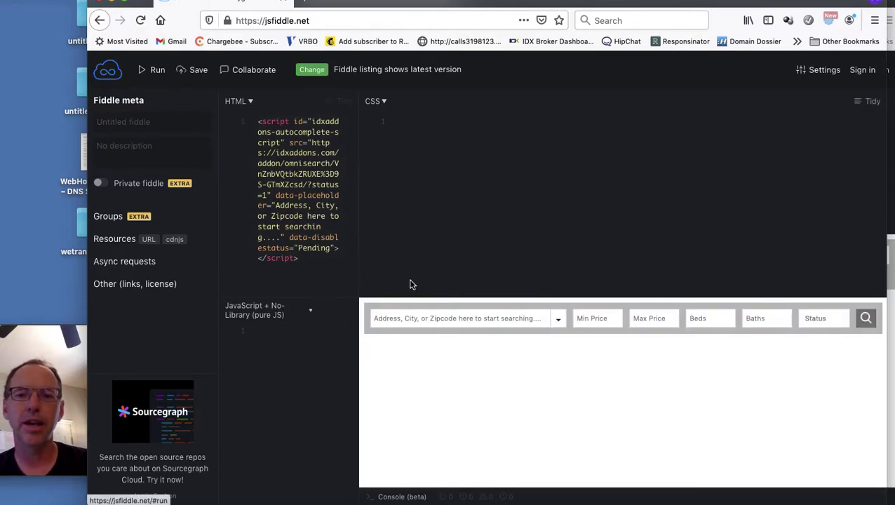
pyautogui.click(828, 321)
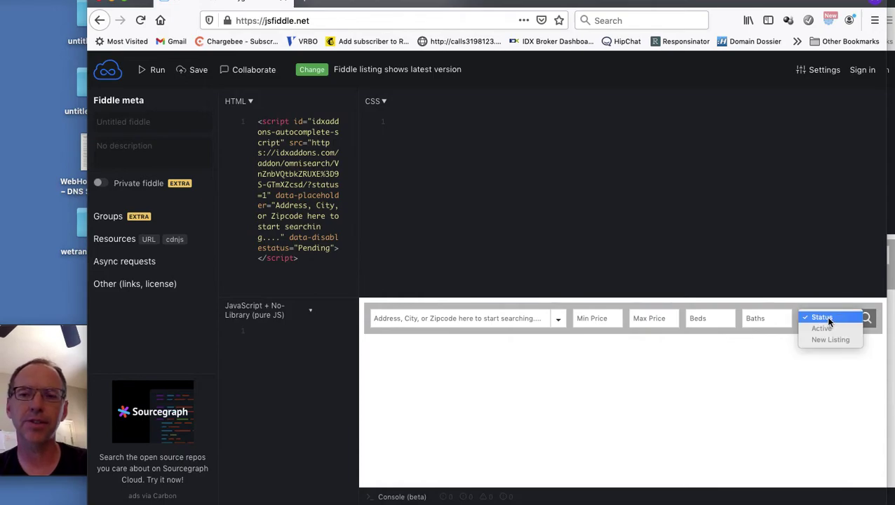
pyautogui.click(828, 321)
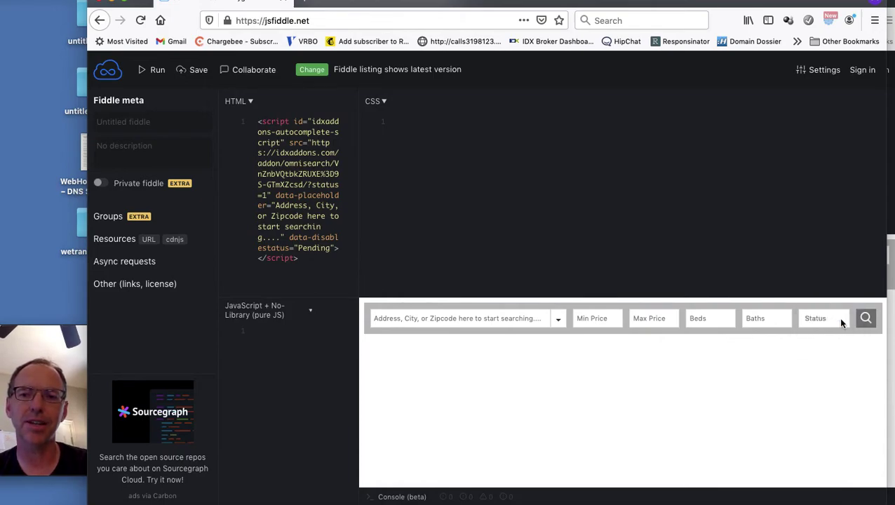
# - Submit a search from the preview bar and scroll through the loaded Mr. Williamsburg site
pyautogui.click(865, 320)
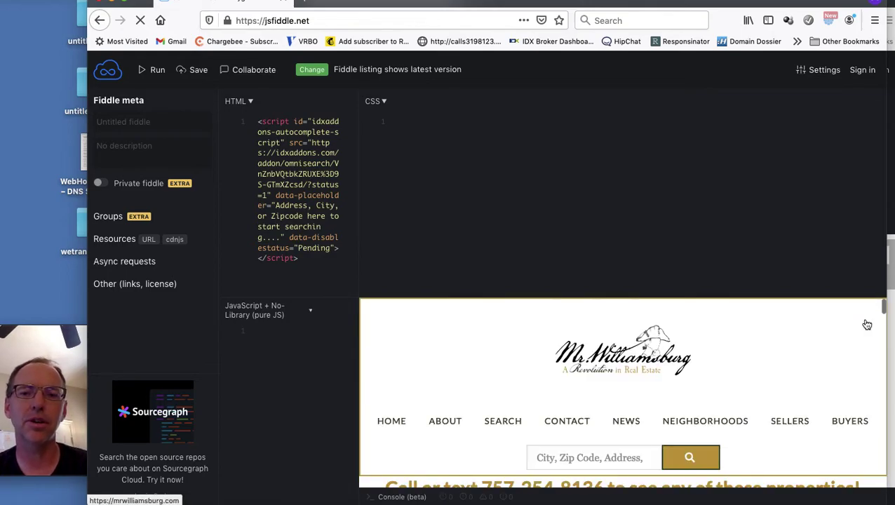
pyautogui.scroll(-10, 868, 324)
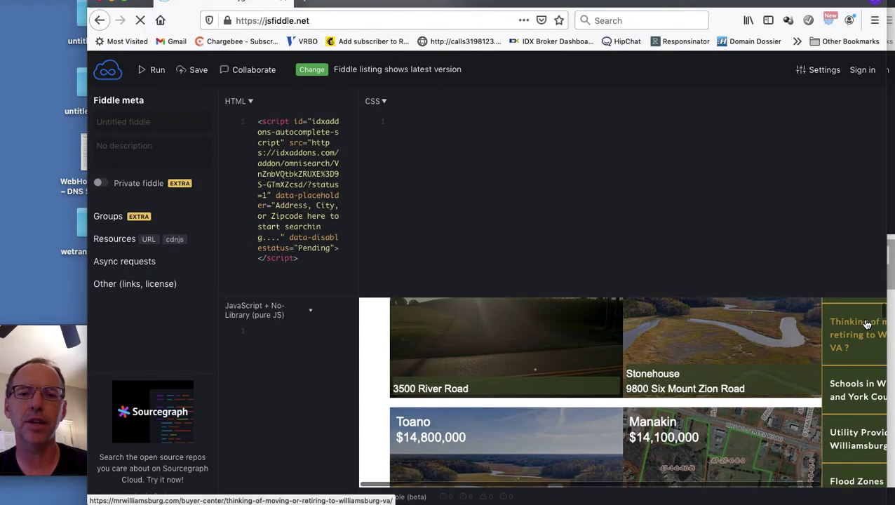
pyautogui.scroll(-6, 868, 324)
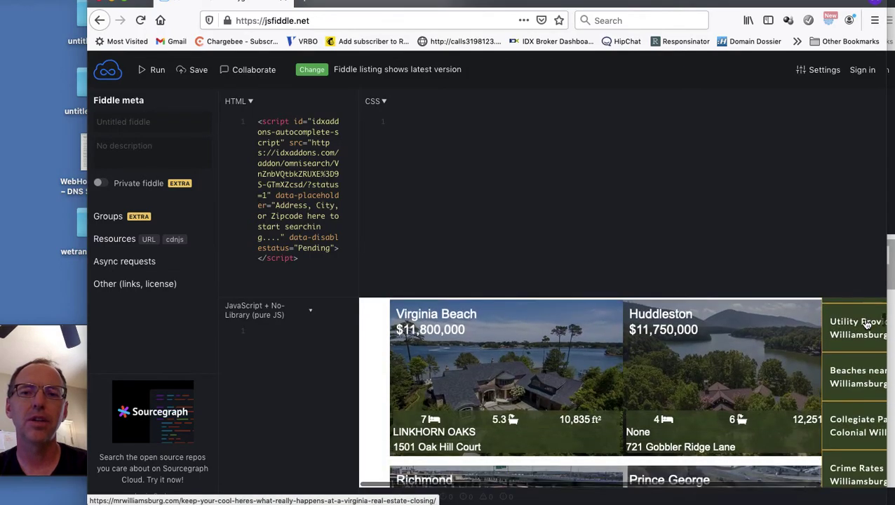
pyautogui.scroll(8, 867, 324)
pyautogui.scroll(10, 867, 325)
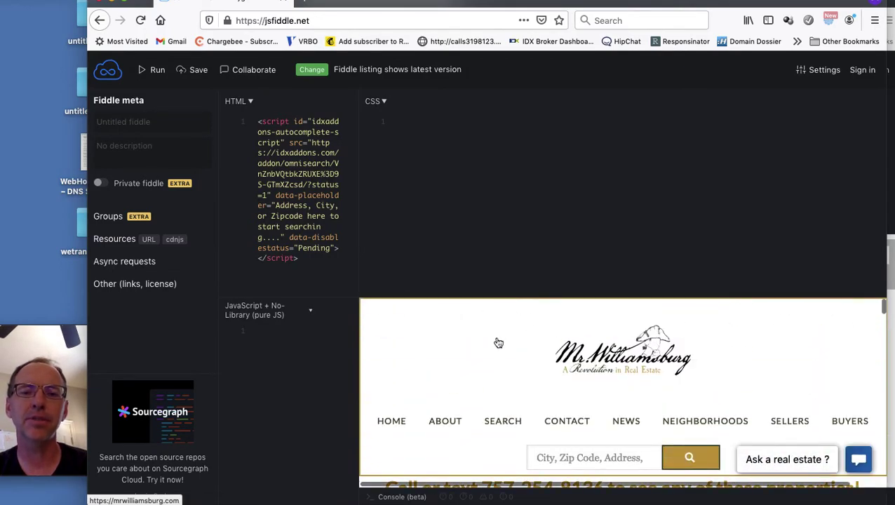